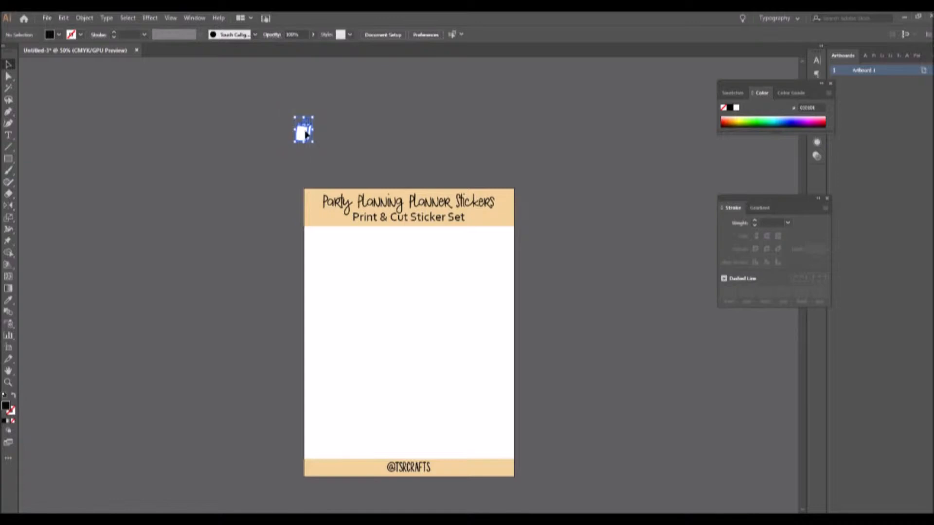
Step: Move the bag drawing further out beside the artboard and add the point text "Errands to Run" near it
drag(306, 134, 203, 200)
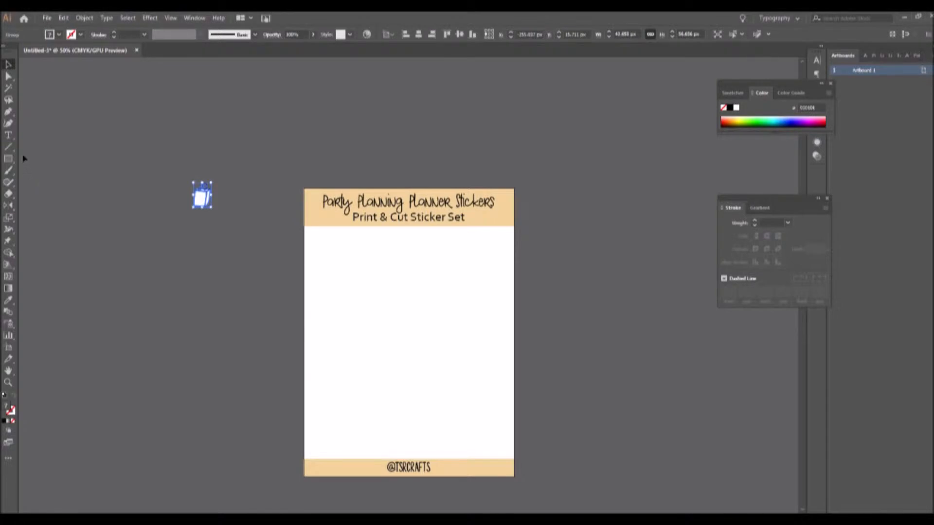
click(9, 137)
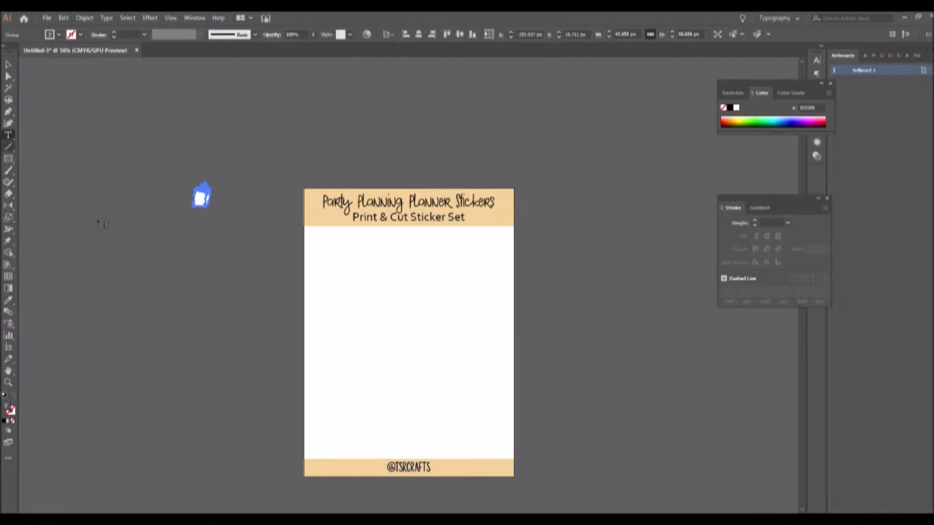
click(125, 238)
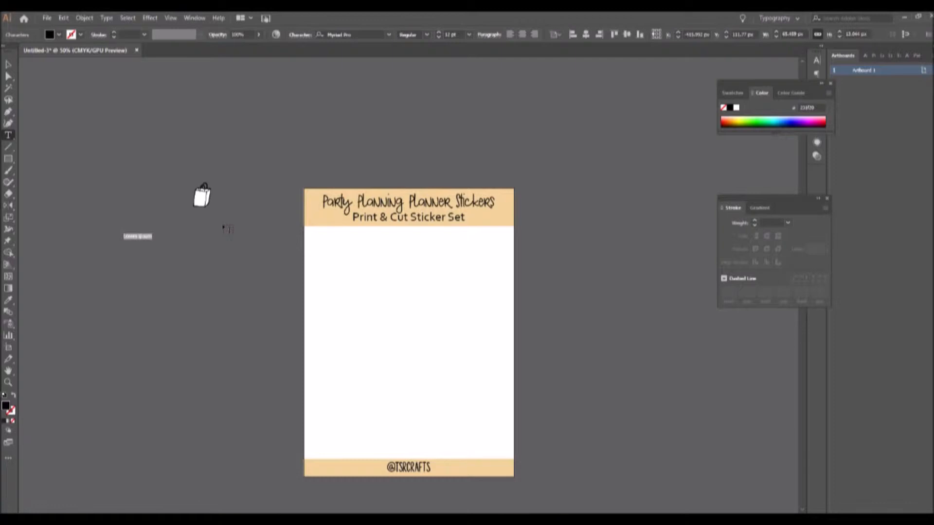
key(BackSpace)
text(Deposit D Pl)
click(9, 64)
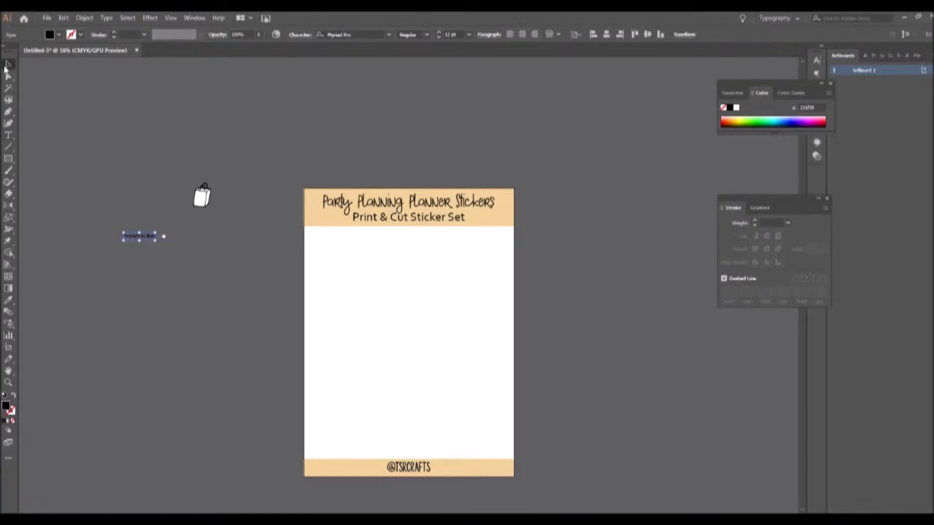
Step: Enlarge the "Errands to Run" text to about 47 pt and scale the bag drawing up to about 109 px wide
drag(157, 242, 272, 294)
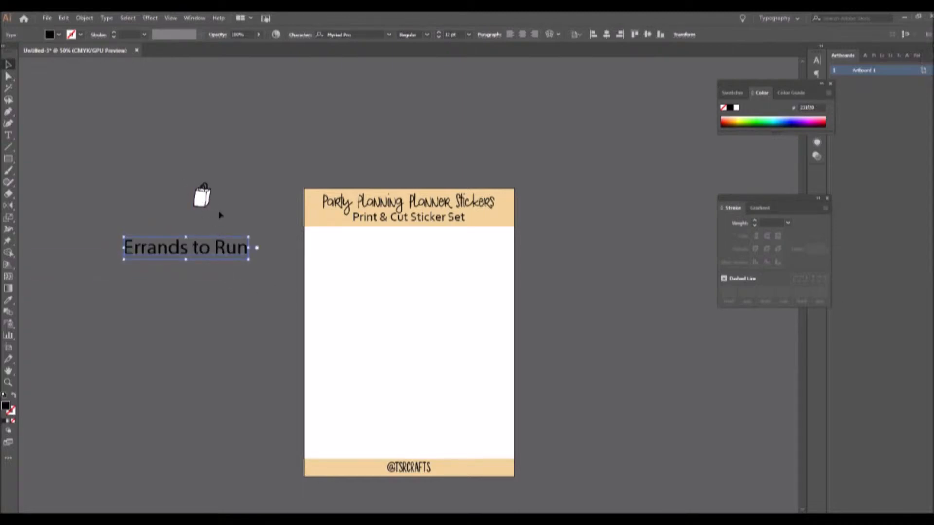
click(194, 186)
drag(193, 182, 163, 141)
click(235, 267)
click(232, 253)
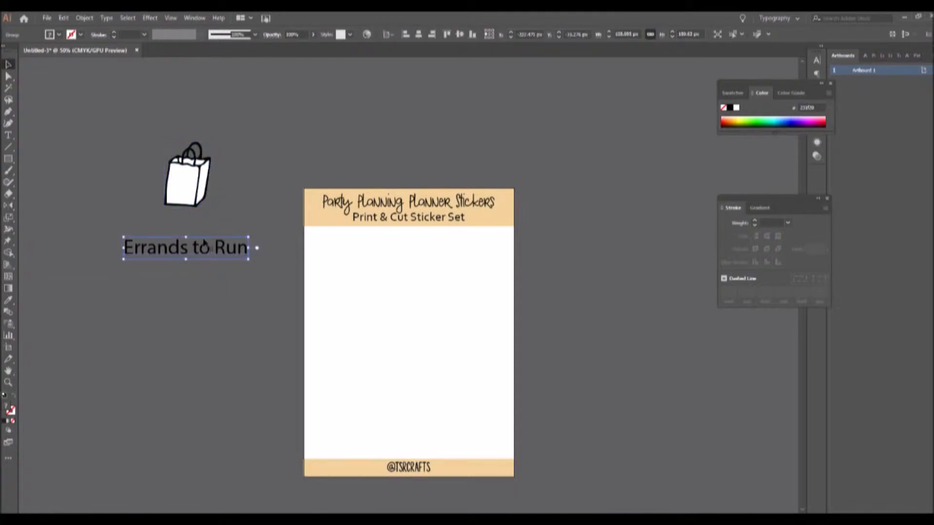
Step: Set the font of the "Errands to Run" text to Girl Friday Regular
click(205, 245)
click(389, 35)
text(girl)
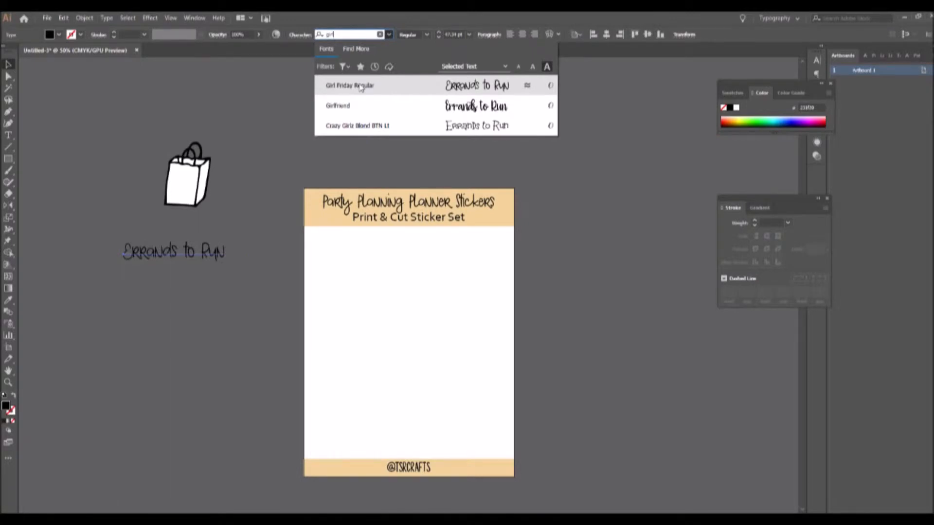
click(360, 87)
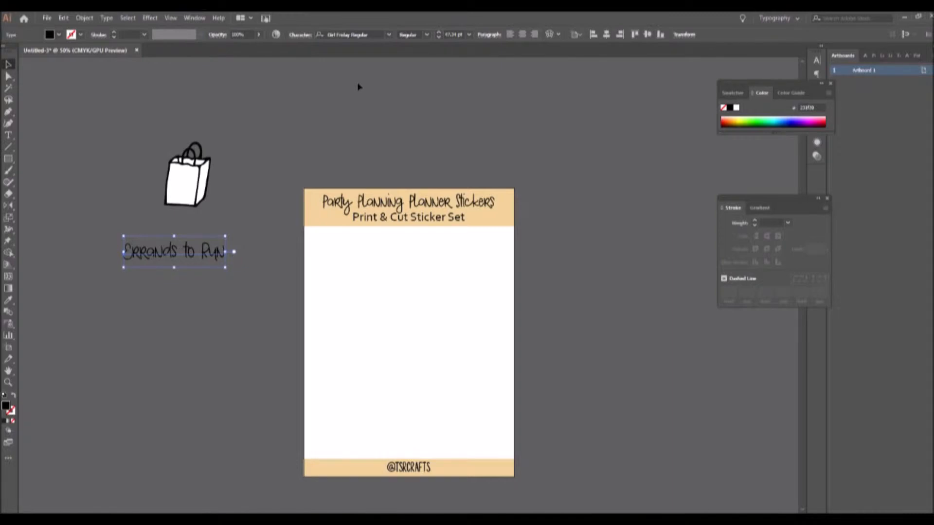
Step: Expand the "Errands to Run" text into outlines with Object and Fill enabled
click(85, 18)
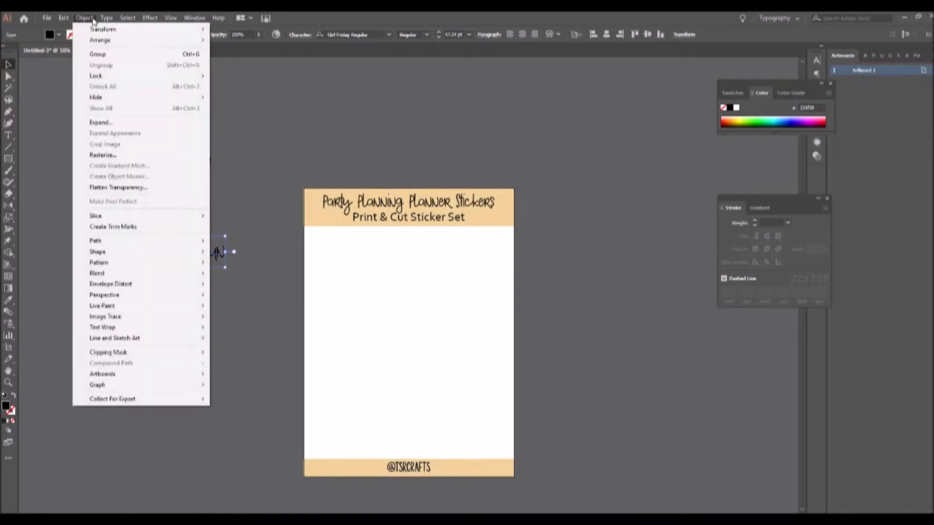
click(96, 124)
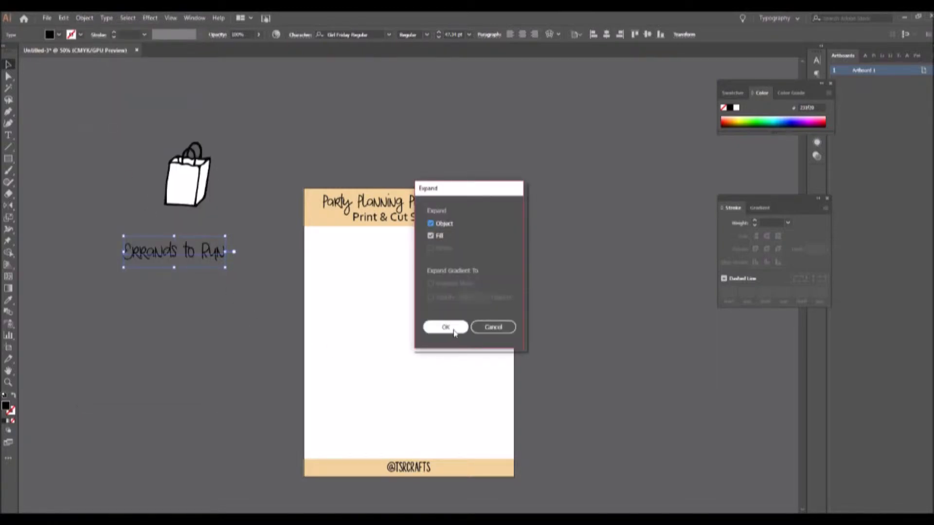
click(454, 330)
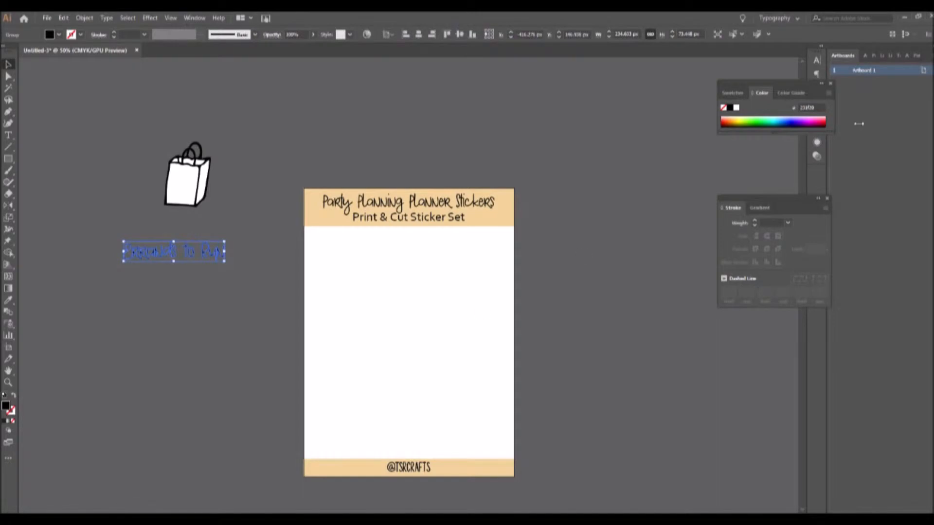
Step: Unite the expanded letters with Pathfinder, clearing away the floating Color and Stroke panels, and deselect the lettering
click(918, 56)
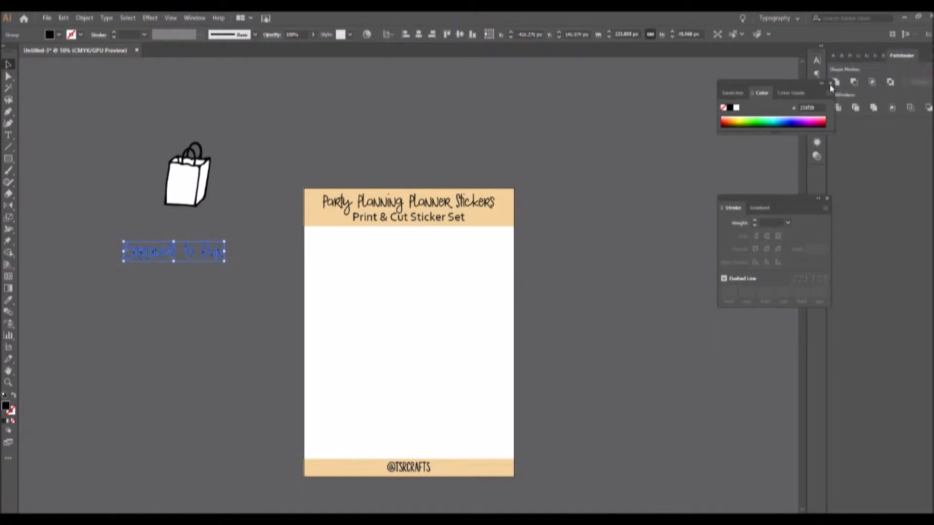
click(830, 83)
click(827, 199)
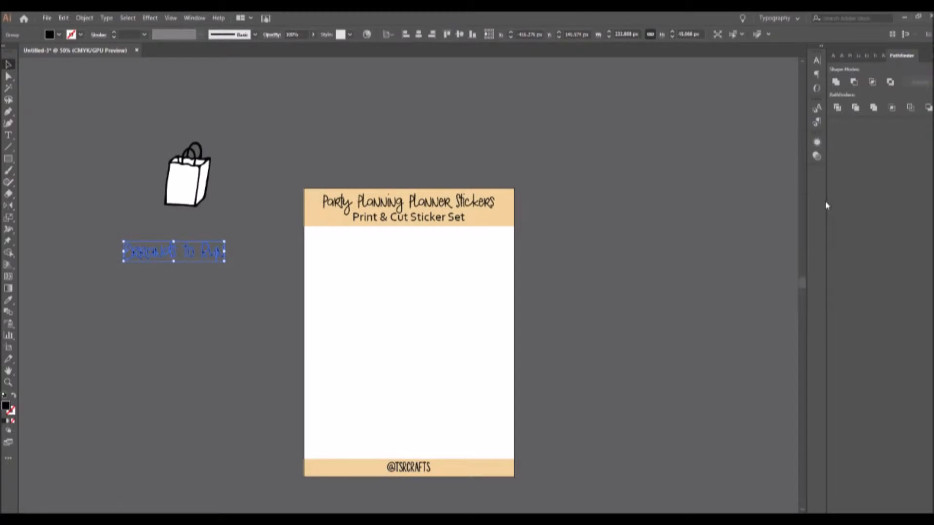
click(838, 87)
click(145, 176)
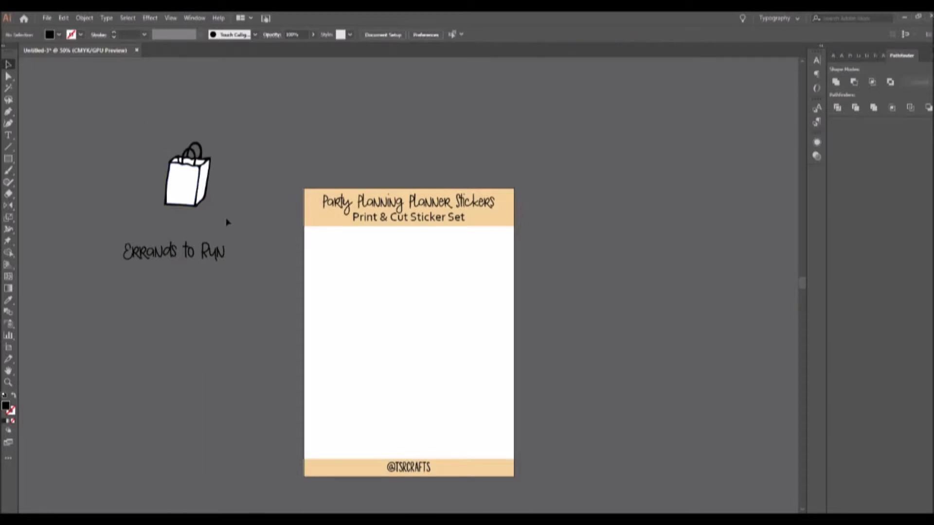
Step: Shrink the bag drawing, place it just above the "Errands to Run" lettering and align the two by their horizontal centers
click(202, 184)
drag(212, 141, 230, 251)
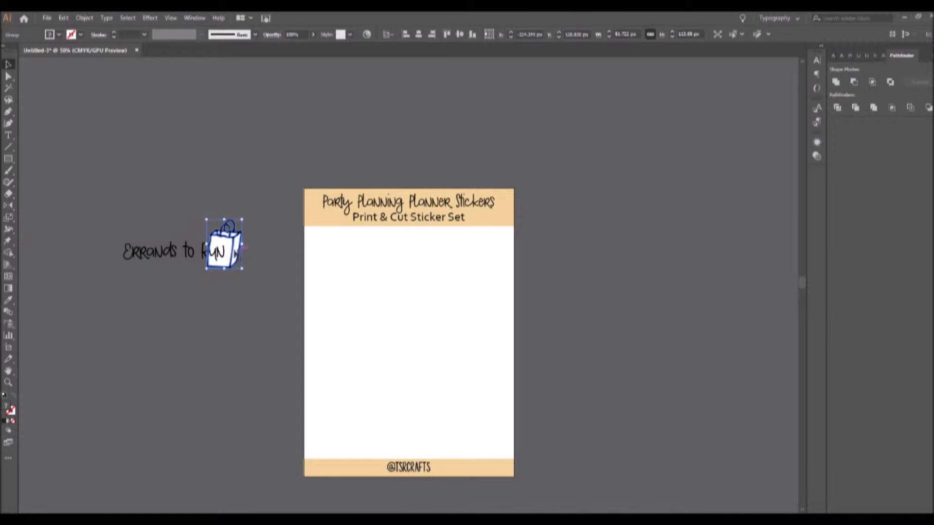
drag(230, 249, 204, 188)
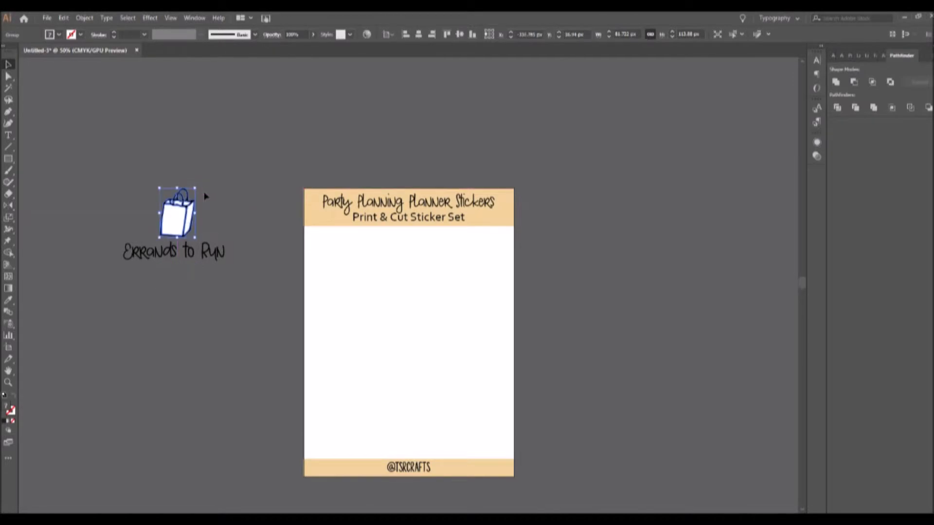
drag(195, 188, 173, 254)
shift+click(176, 221)
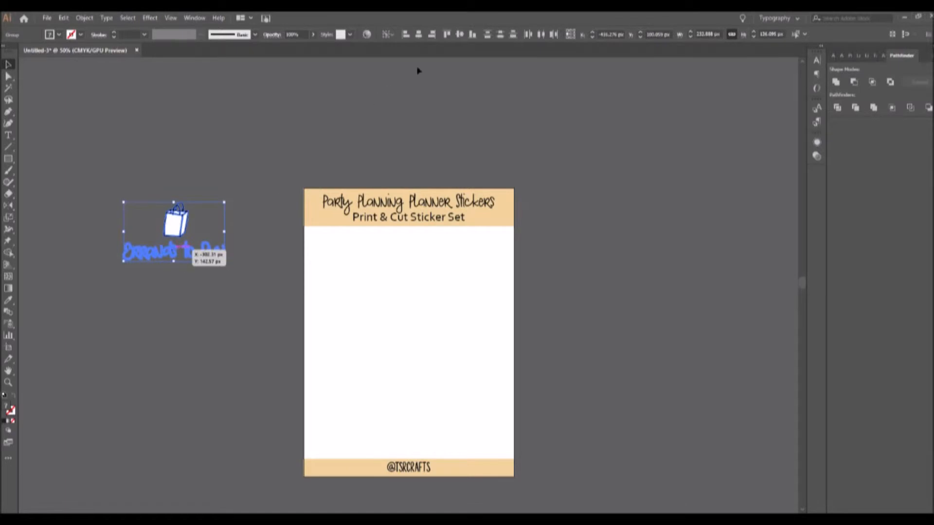
click(419, 35)
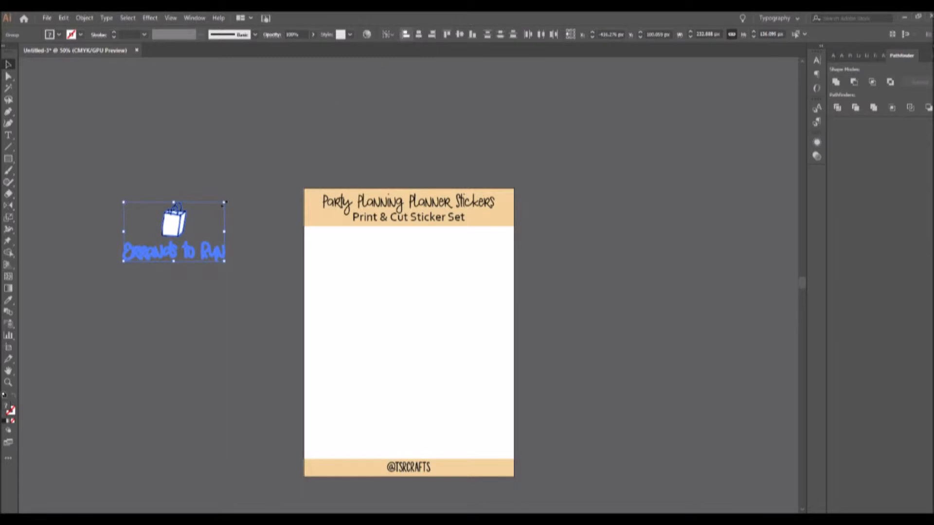
Step: Group the bag drawing with the "Errands to Run" lettering
click(80, 20)
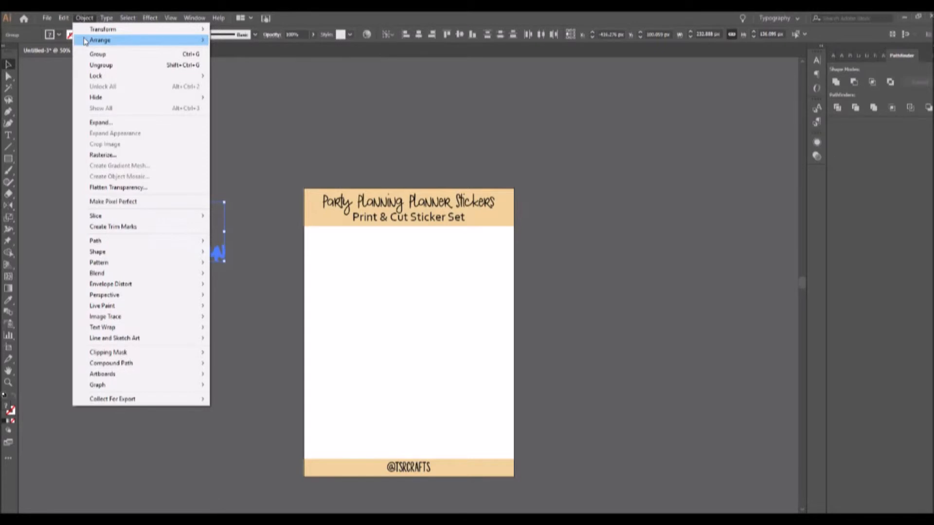
click(195, 54)
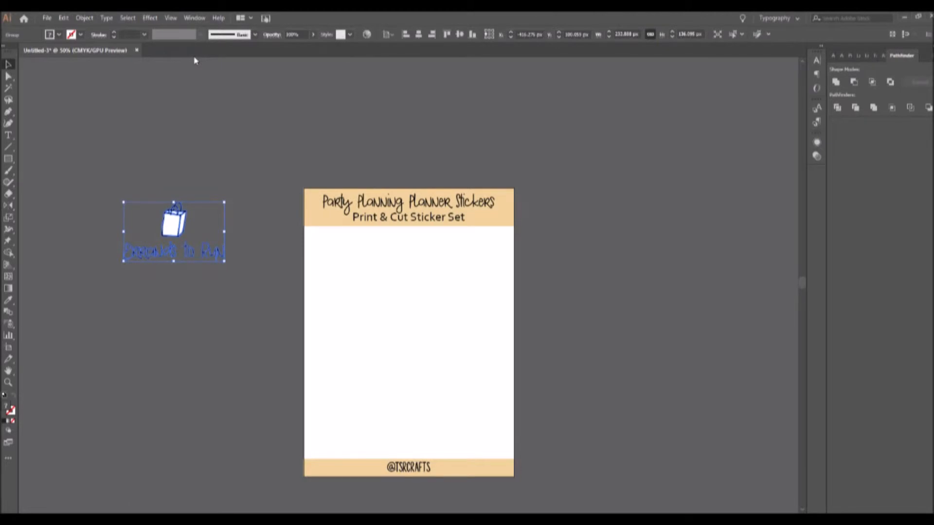
click(218, 181)
Step: Show the rulers and set their units to inches
key(ctrl+r)
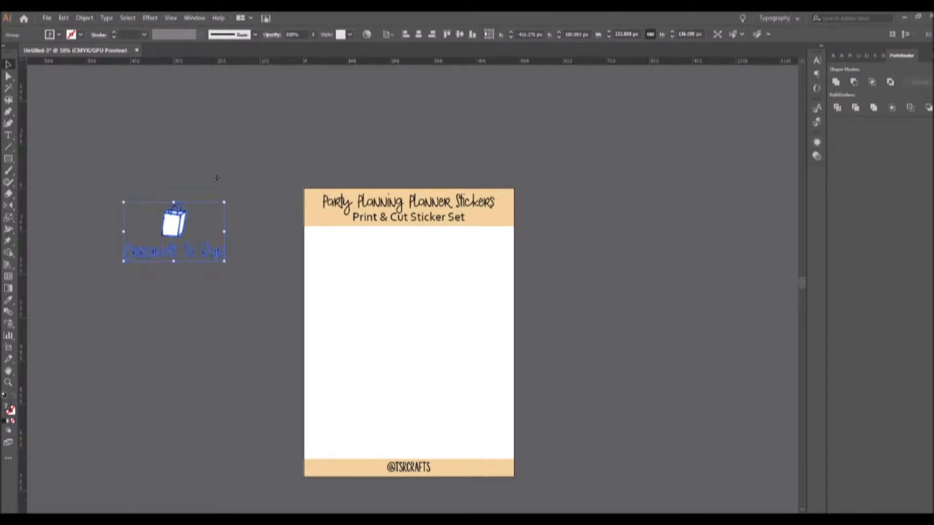
right_click(208, 62)
click(225, 91)
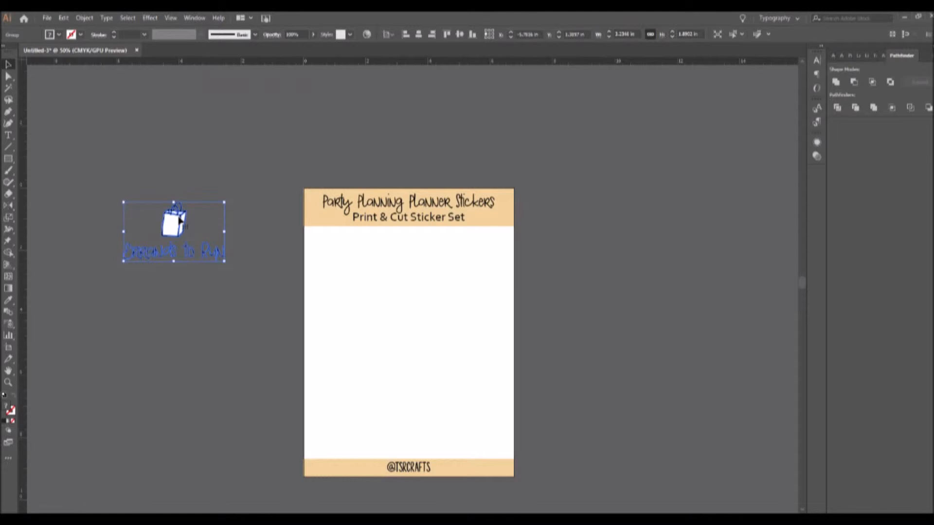
Step: Scale the grouped bag and lettering to about 1.75 in wide and place it on the artboard's upper-left area below the header
drag(179, 223, 369, 132)
drag(415, 159, 344, 248)
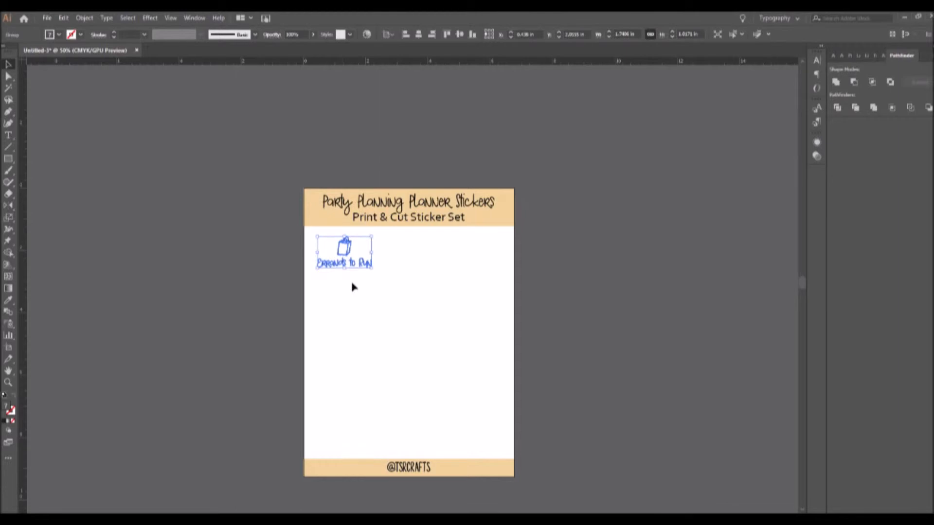
key(ctrl+plus)
key(ctrl+plus)
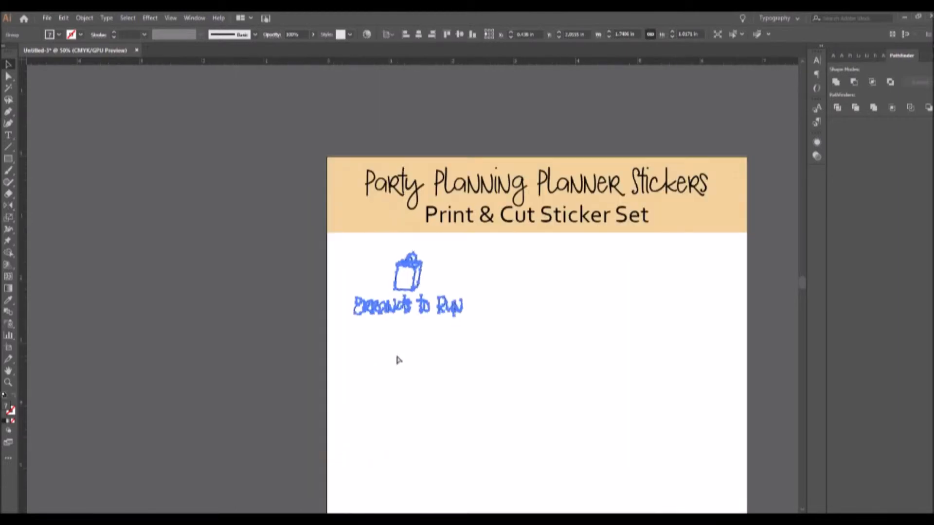
key(ctrl+plus)
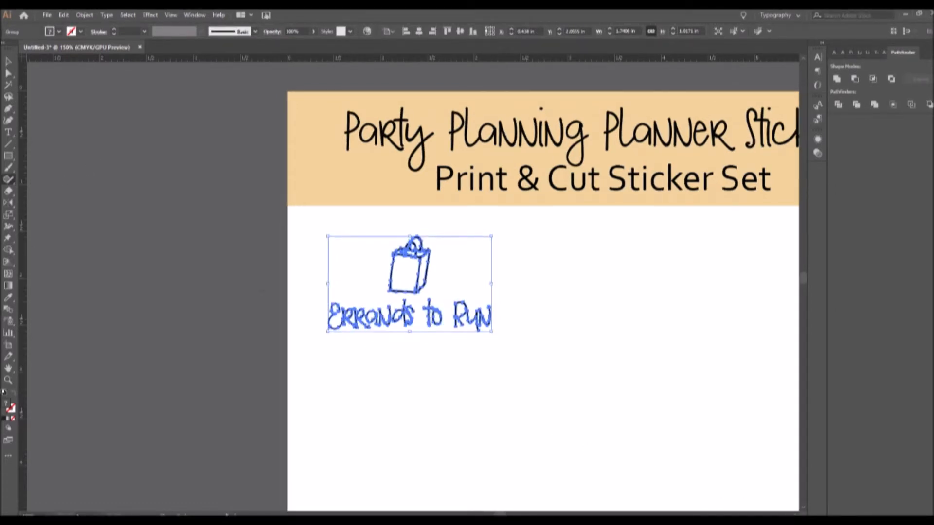
key(ctrl+shift+a)
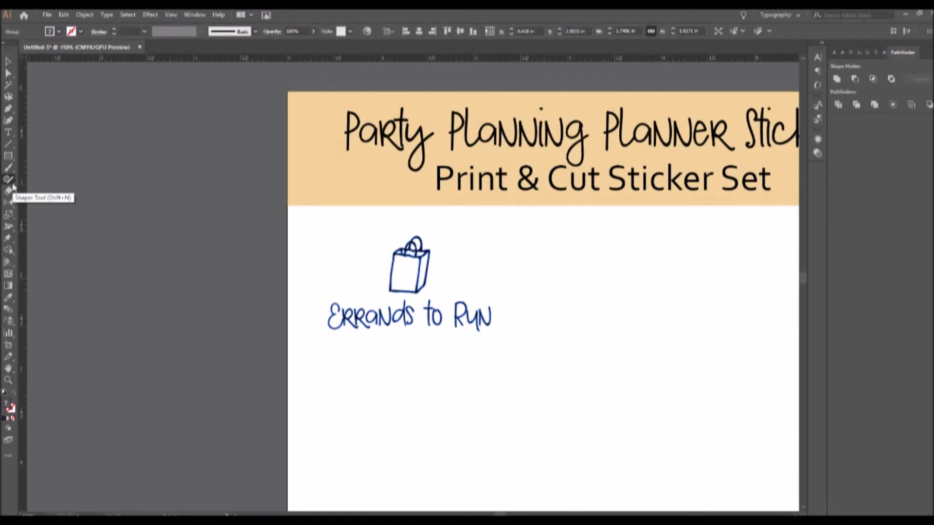
drag(13, 186, 46, 188)
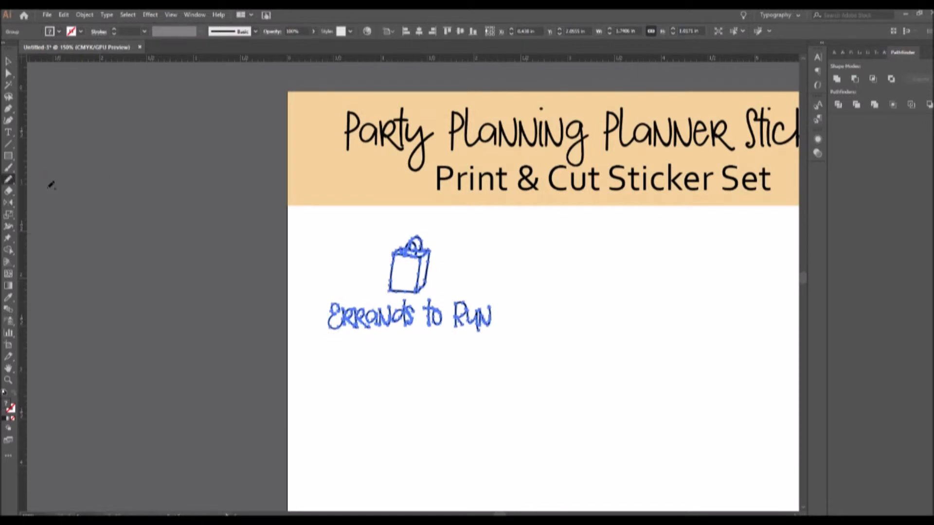
click(12, 412)
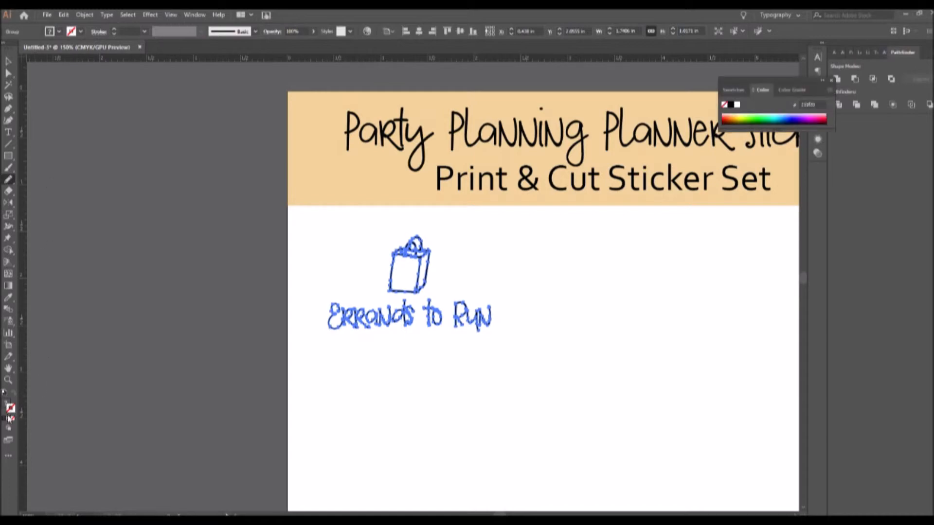
click(4, 422)
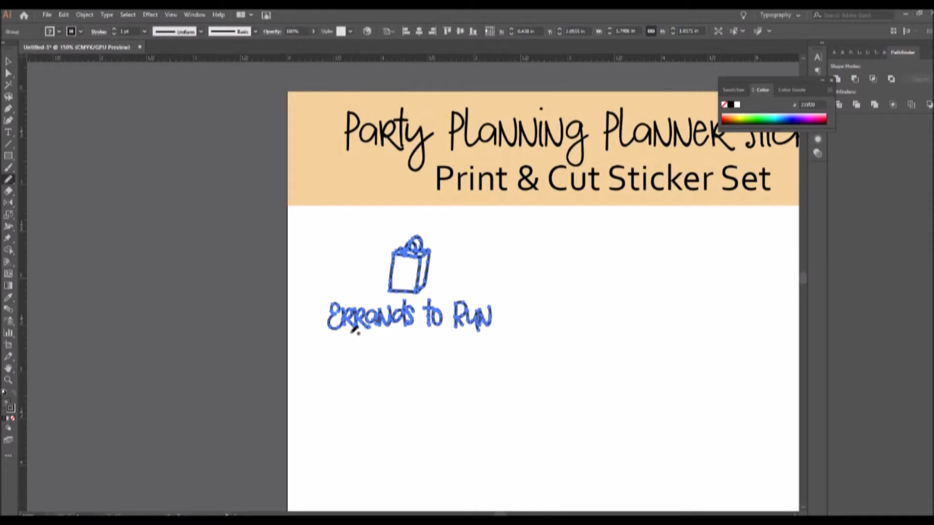
click(63, 64)
click(63, 15)
click(63, 27)
click(10, 63)
click(312, 302)
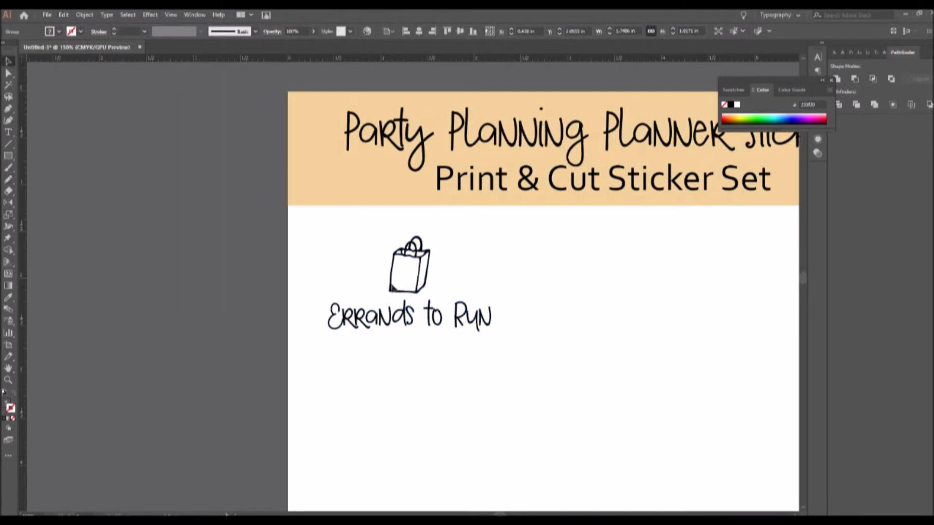
Step: Draw a closed freehand contour about 2.1 by 1.24 in around the bag and lettering with the Pencil tool, using no fill and a 0.25 pt black stroke
click(202, 264)
click(11, 181)
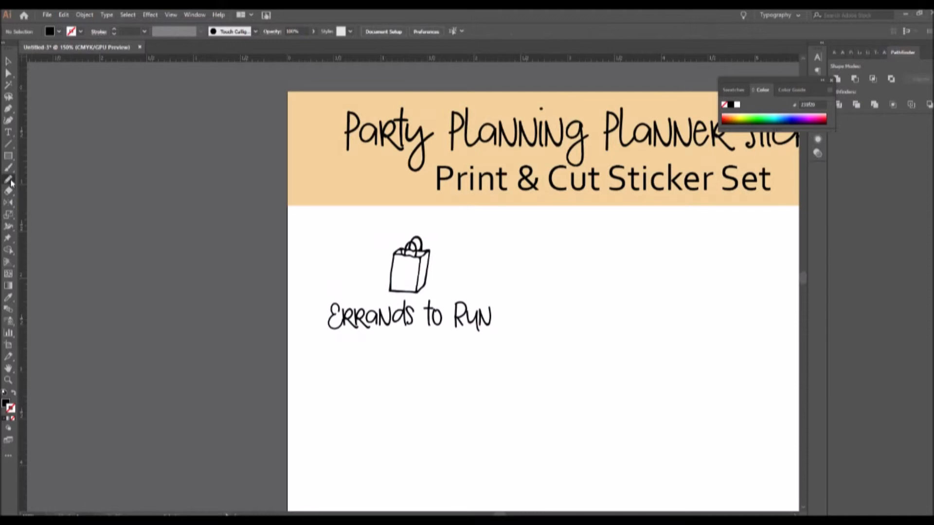
click(14, 395)
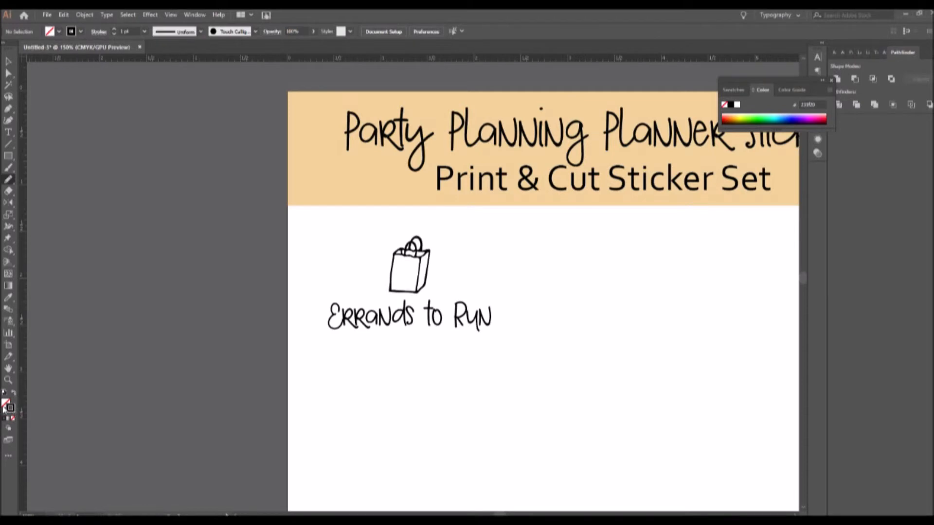
click(145, 32)
click(157, 43)
mouse_move(421, 227)
mouse_down()
mouse_move(398, 233)
mouse_move(378, 277)
mouse_move(325, 287)
mouse_move(318, 316)
mouse_move(330, 340)
mouse_move(501, 338)
mouse_move(513, 325)
mouse_move(514, 304)
mouse_move(496, 287)
mouse_move(449, 277)
mouse_move(444, 240)
mouse_move(417, 228)
mouse_up()
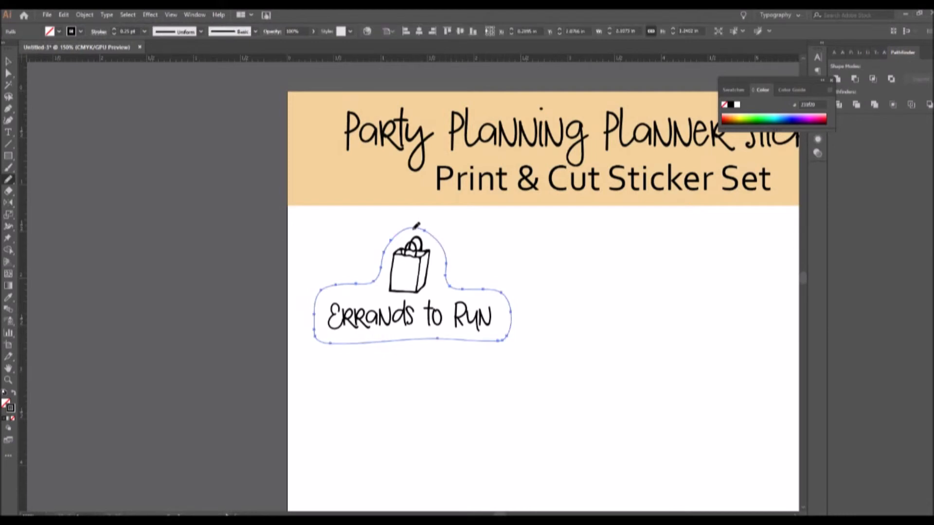
Step: Group the pencil contour with the bag and "Errands to Run" artwork inside it
click(8, 61)
click(232, 277)
drag(238, 233, 551, 366)
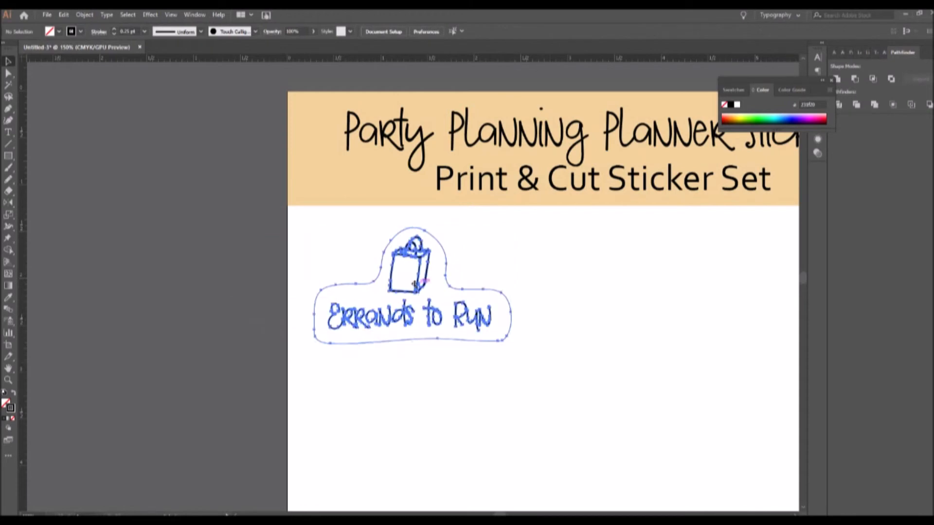
key(ctrl+g)
key(ctrl+minus)
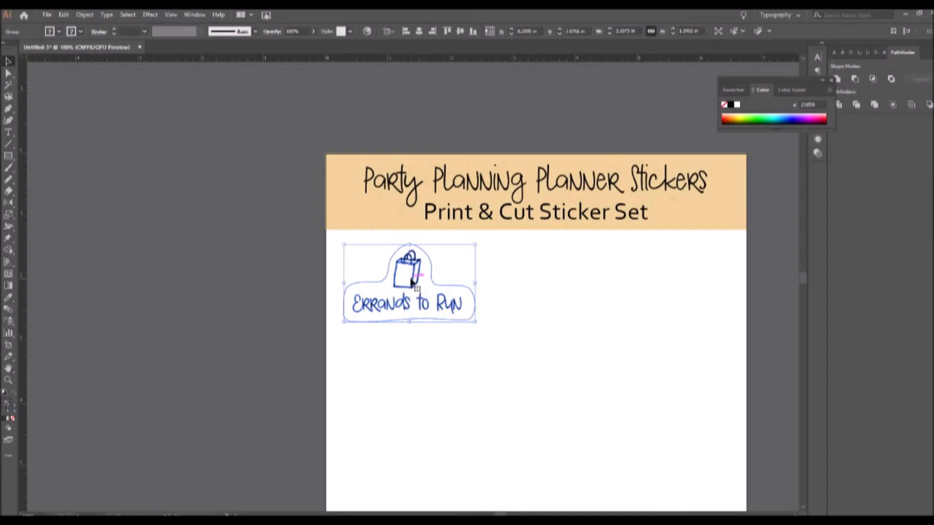
Step: Move the grouped sticker near the artboard's left edge, then duplicate it twice into a row of three aligned by their top edges
drag(411, 281, 400, 281)
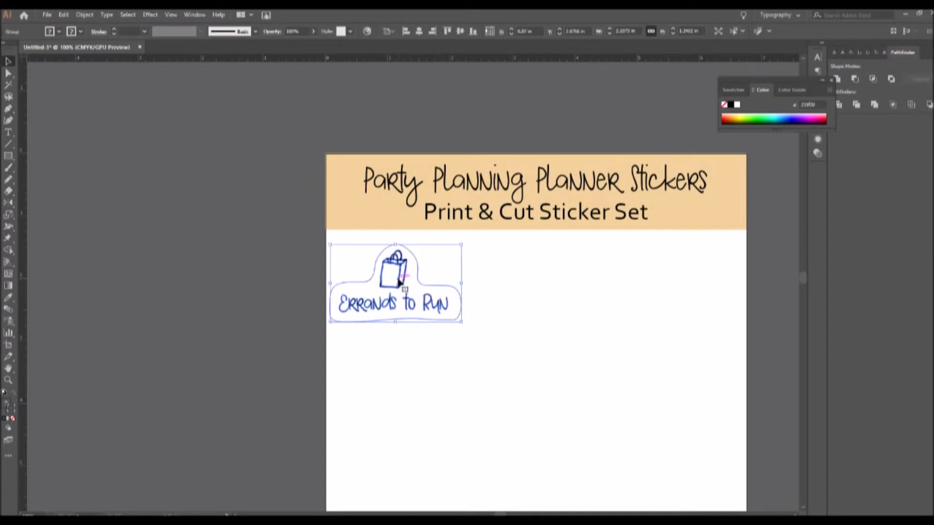
drag(399, 282, 554, 286)
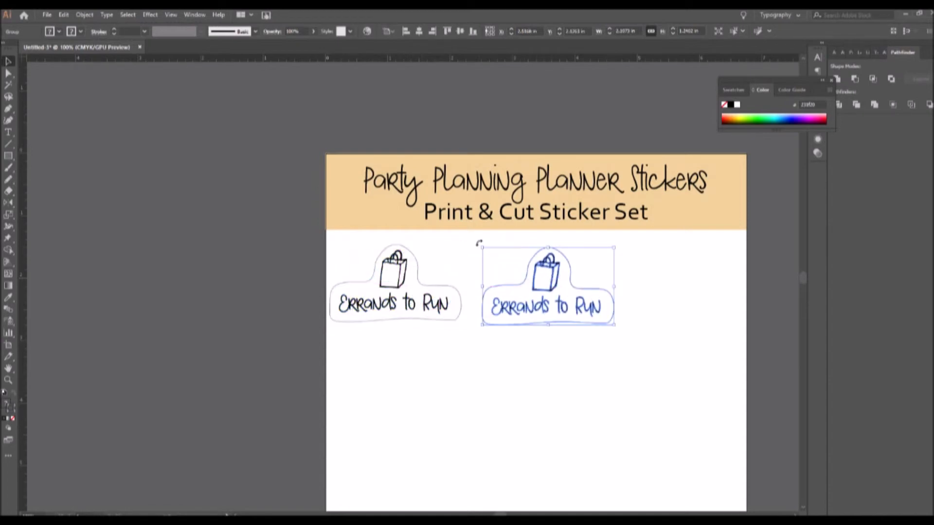
drag(547, 267, 535, 261)
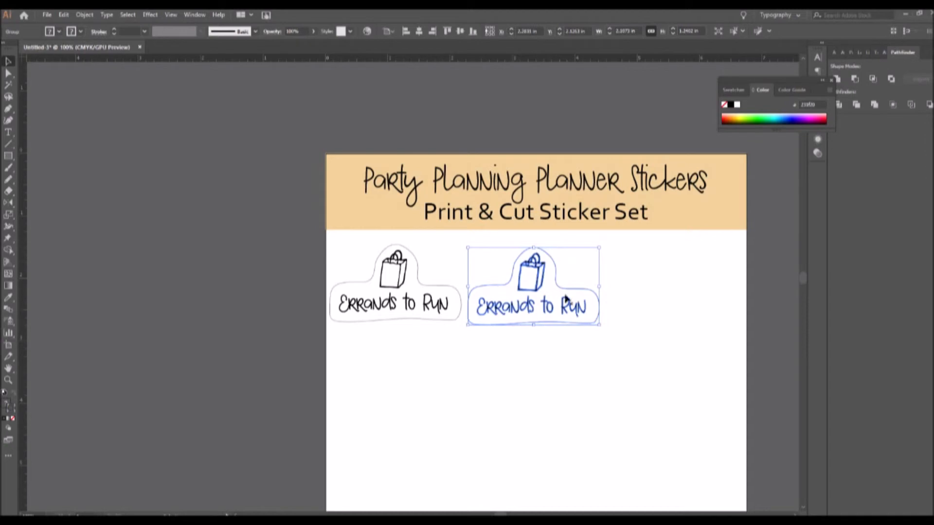
drag(532, 273, 670, 269)
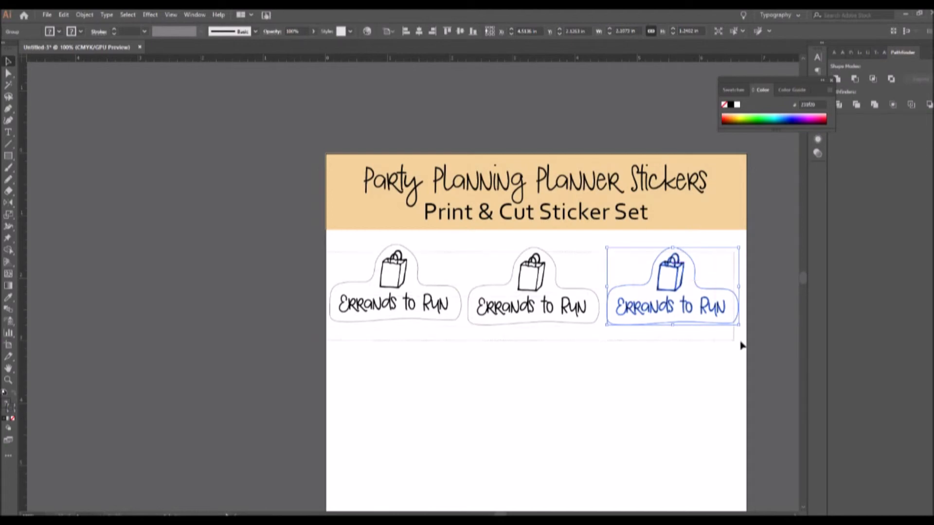
drag(742, 345, 742, 343)
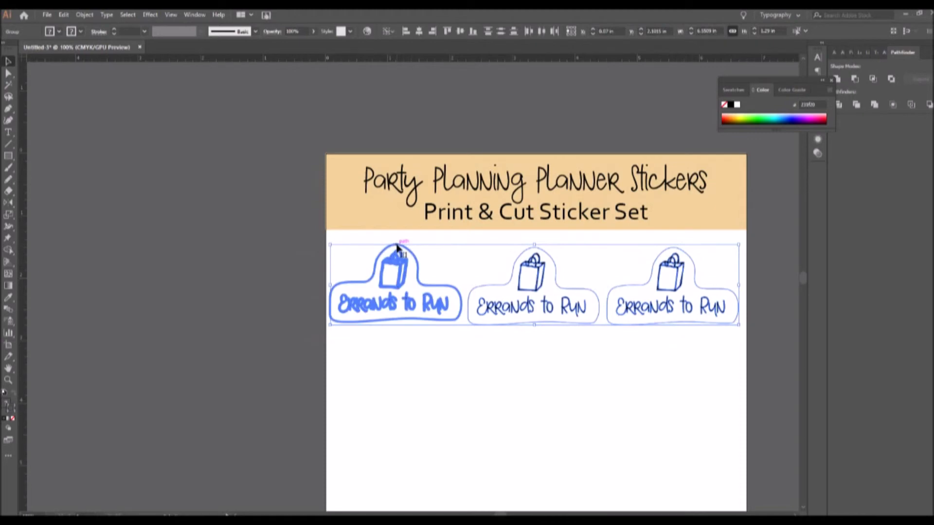
click(447, 32)
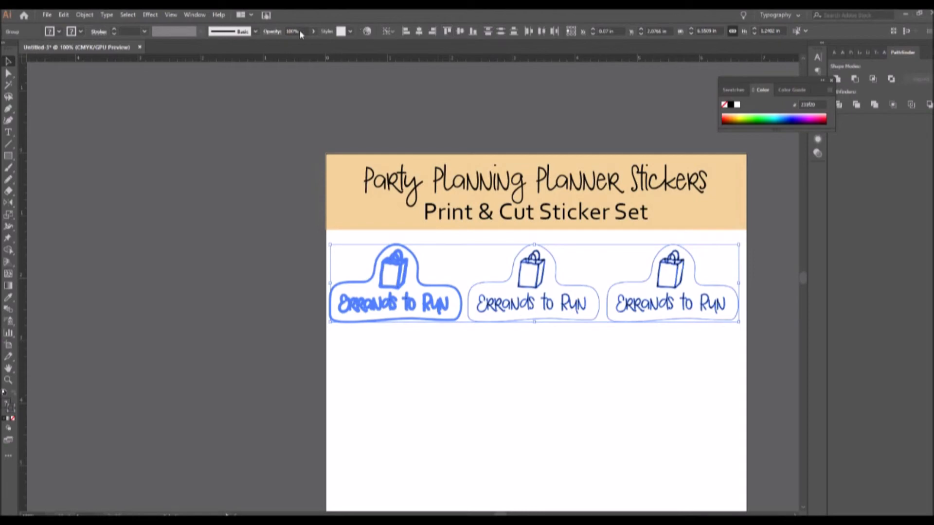
Step: Group the three "Errands to Run" stickers into one row and center it horizontally on the artboard
click(84, 17)
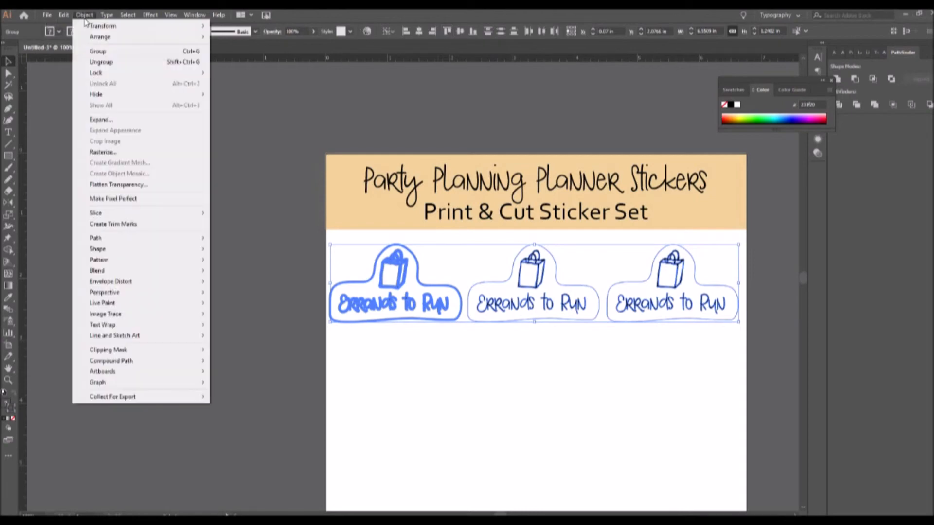
click(101, 52)
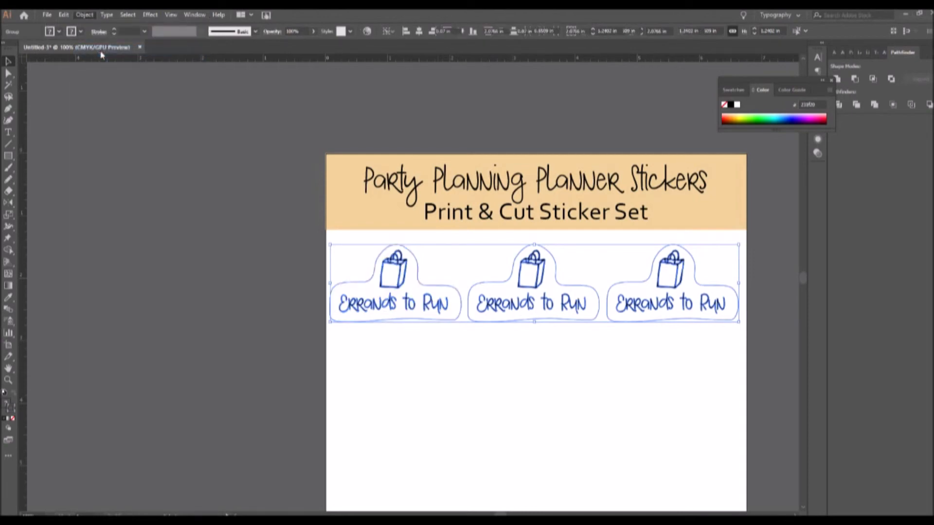
click(420, 31)
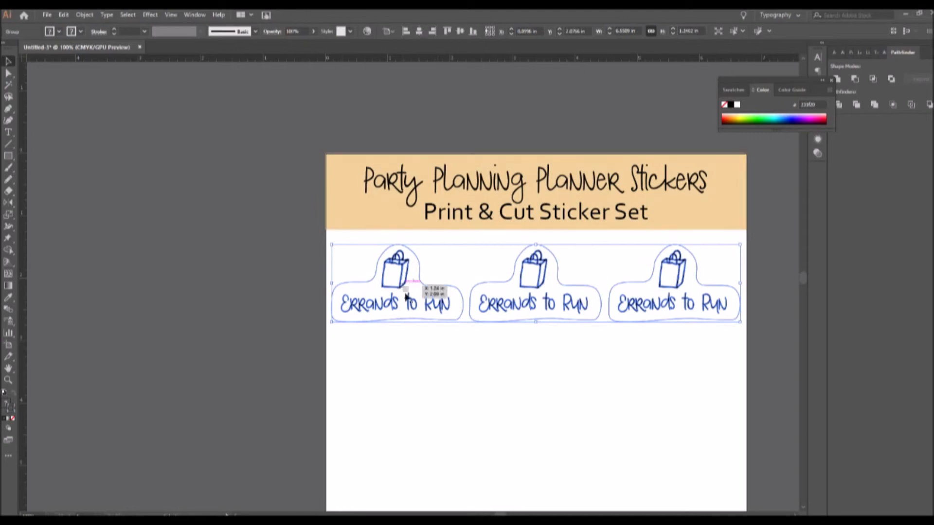
click(595, 388)
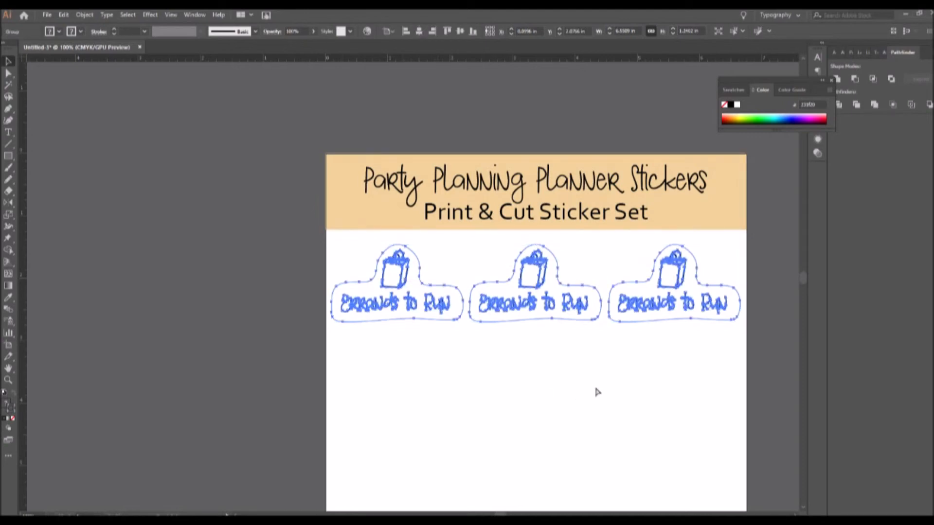
Step: Duplicate the grouped sticker row four times down the artboard at equal spacing, filling the white area with five rows
key(ctrl+minus)
scroll(396, 365, down, 2)
scroll(396, 365, down, 1)
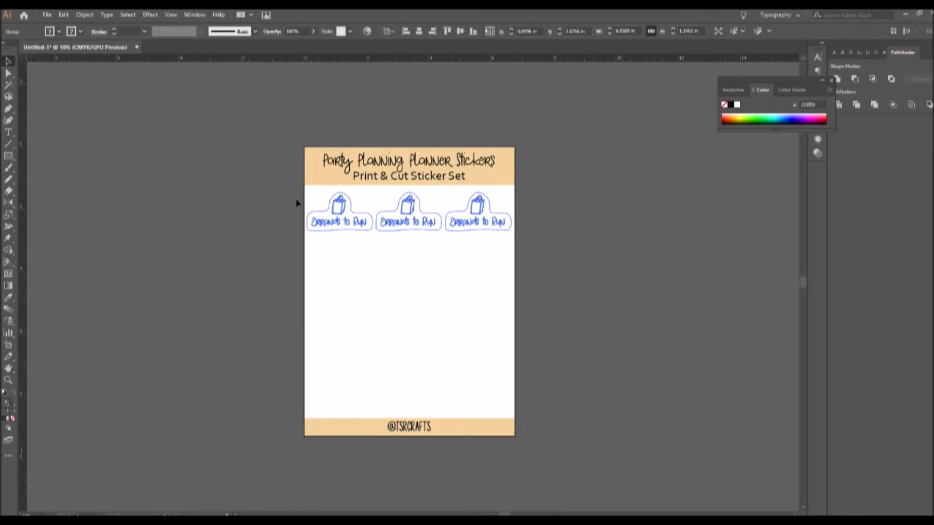
click(402, 209)
drag(403, 209, 402, 251)
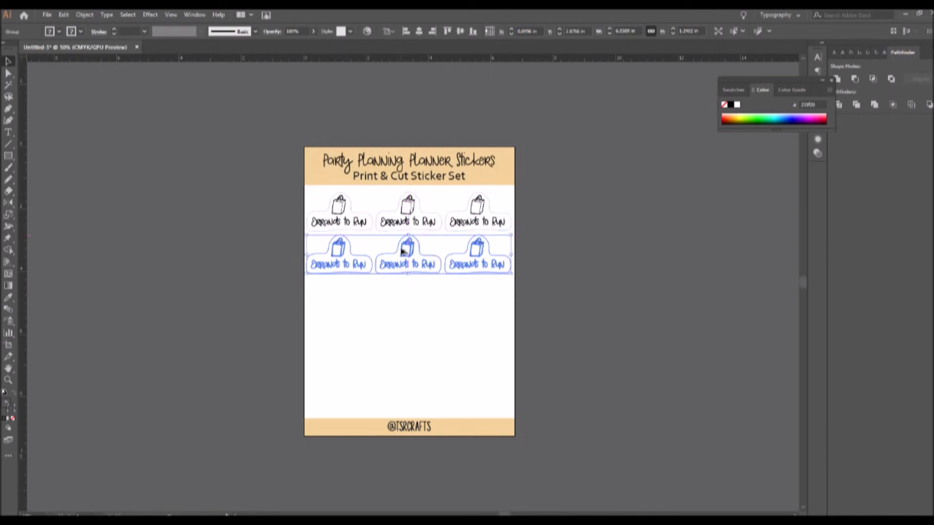
key(ctrl+d)
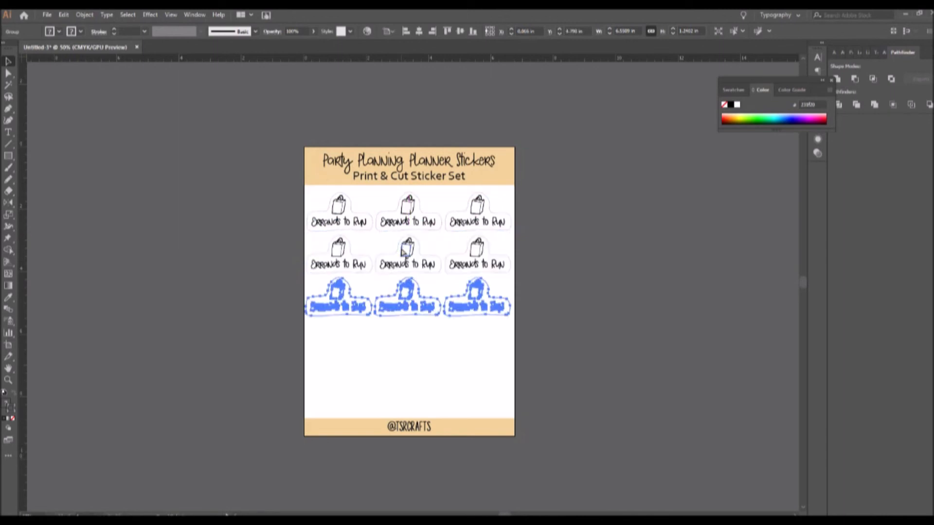
key(ctrl+d)
key(ctrl+d)
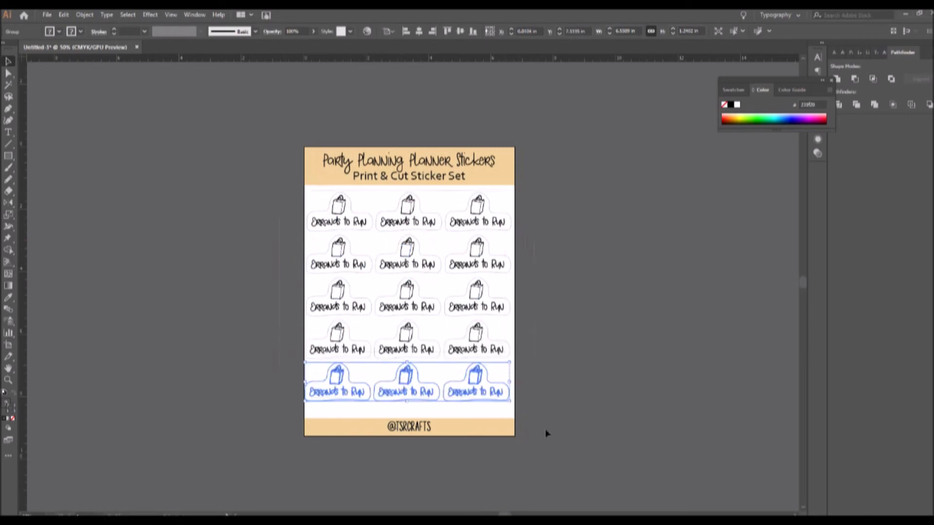
Step: Center all five sticker rows horizontally on the artboard, then clear the selection
key(ctrl+a)
click(421, 34)
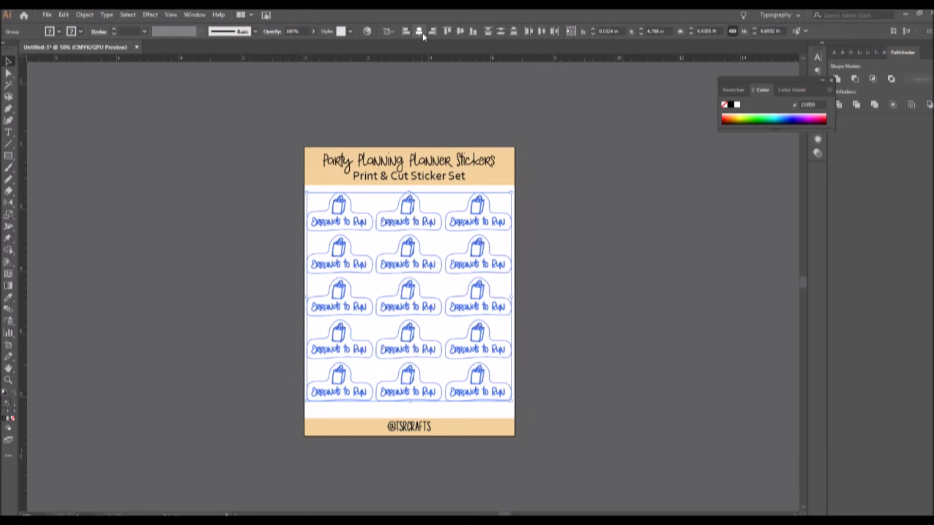
click(563, 335)
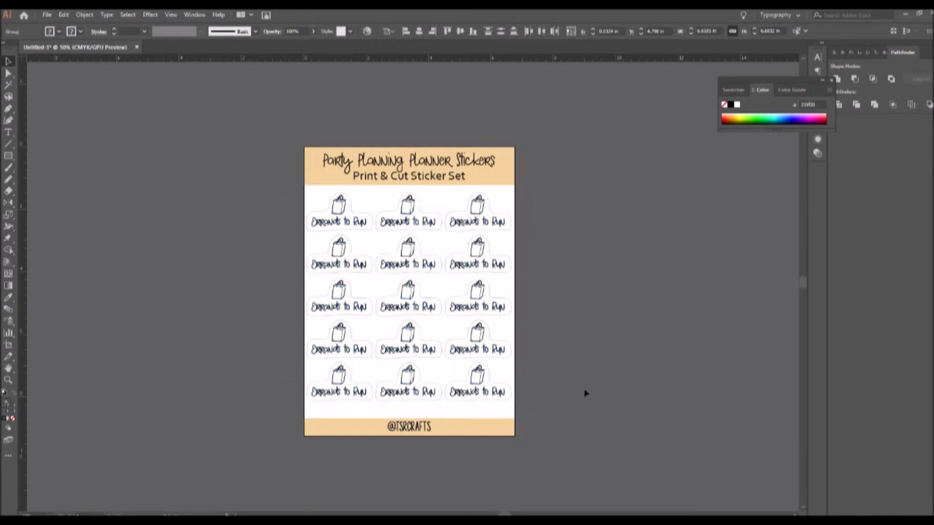
Step: Replace the header title "Party Planning Planner Stickers" with "Errands to Run"
click(430, 165)
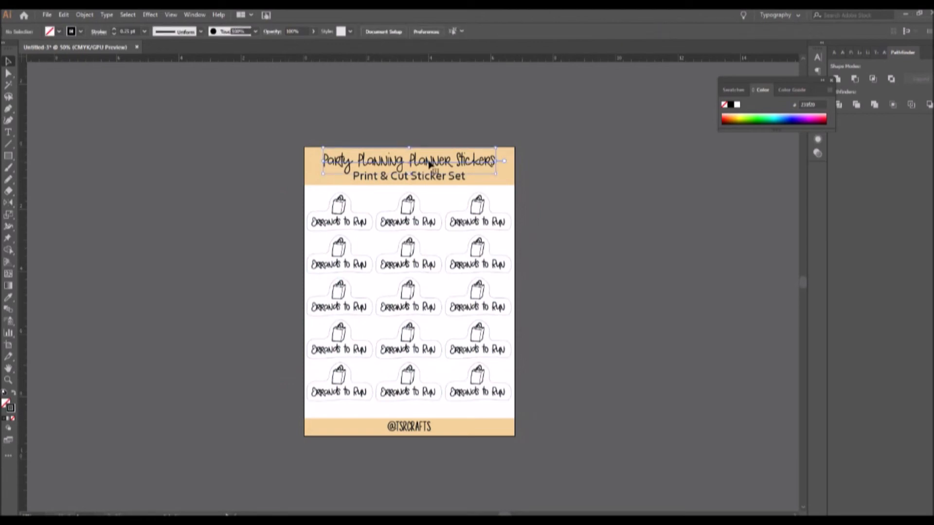
double_click(364, 165)
key(ctrl+a)
key(Left)
key(ctrl+shift+Right)
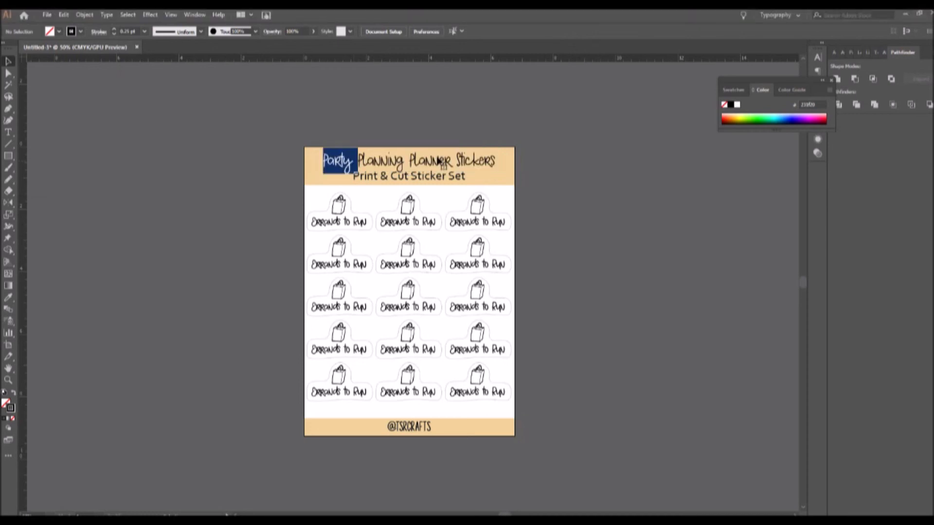
key(ctrl+a)
key(BackSpace)
text(Errands to Run)
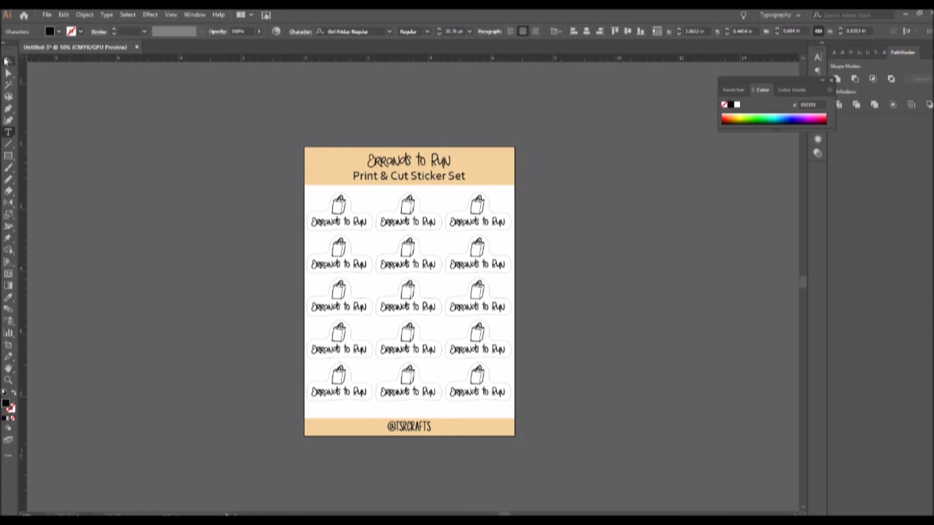
key(Escape)
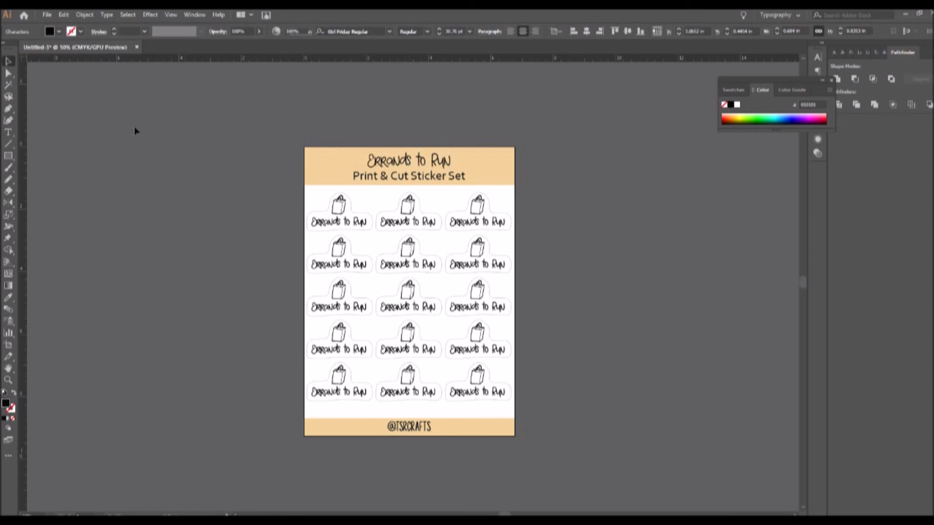
Step: Start exporting the finished sticker sheet with the Export As command
click(47, 17)
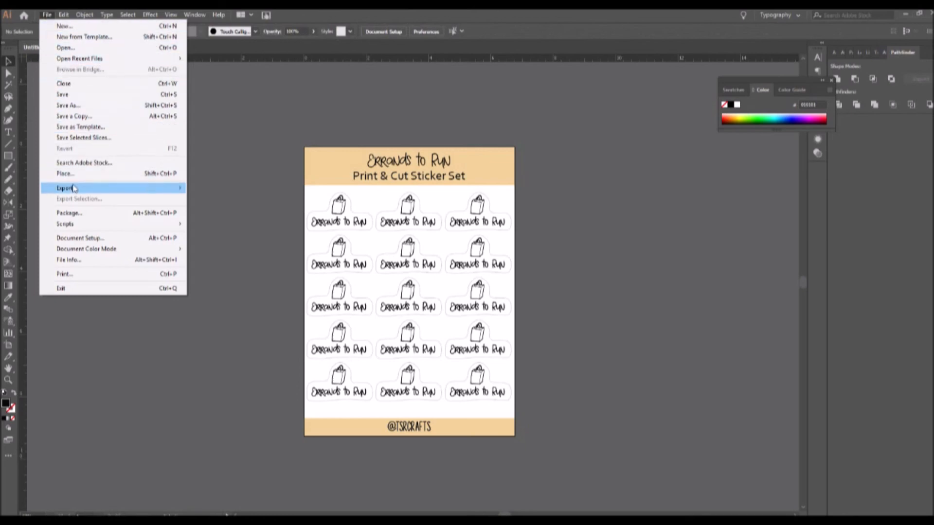
mouse_move(77, 189)
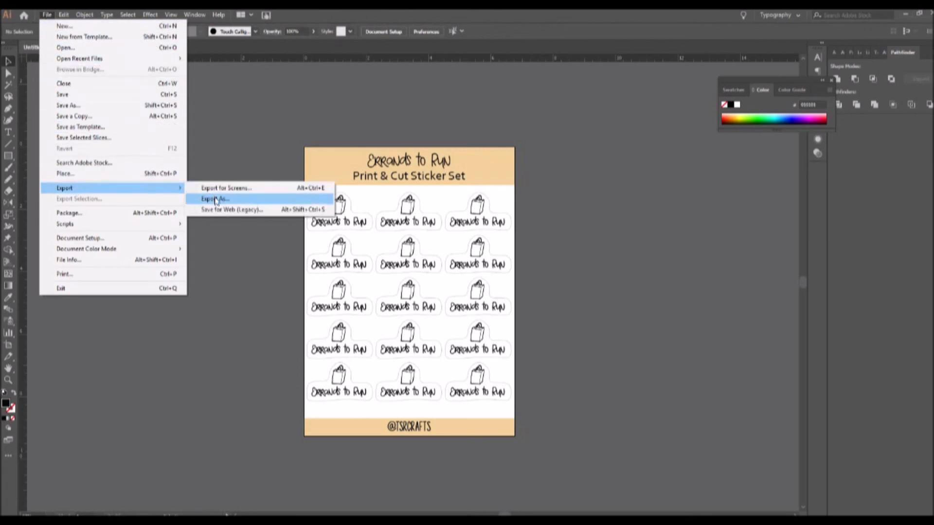
click(215, 198)
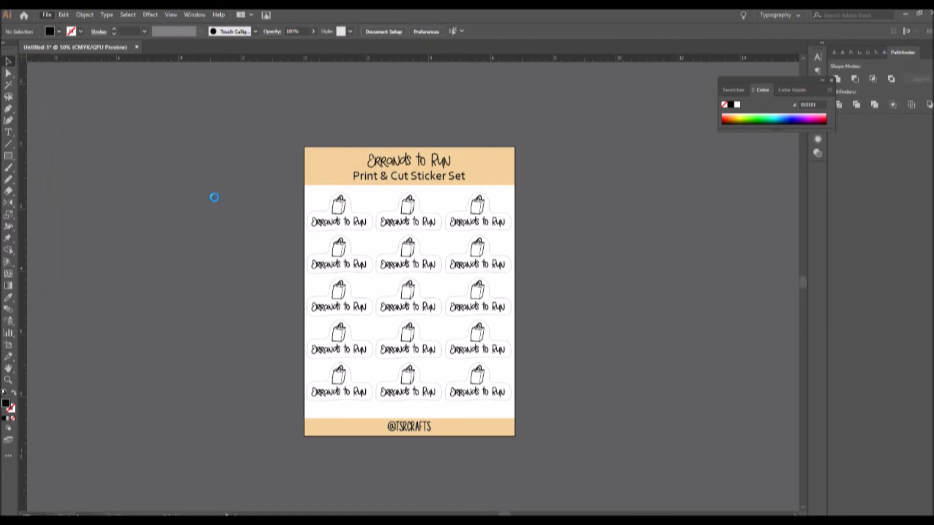